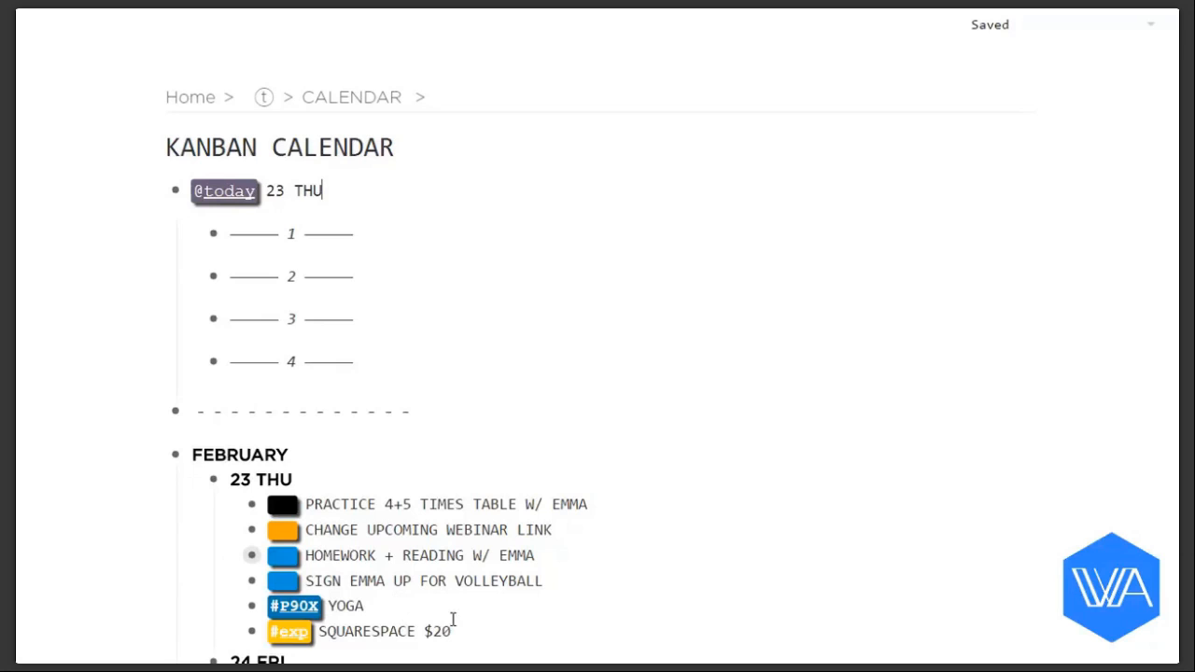
drag(458, 631, 313, 505)
key(alt+shift+Up)
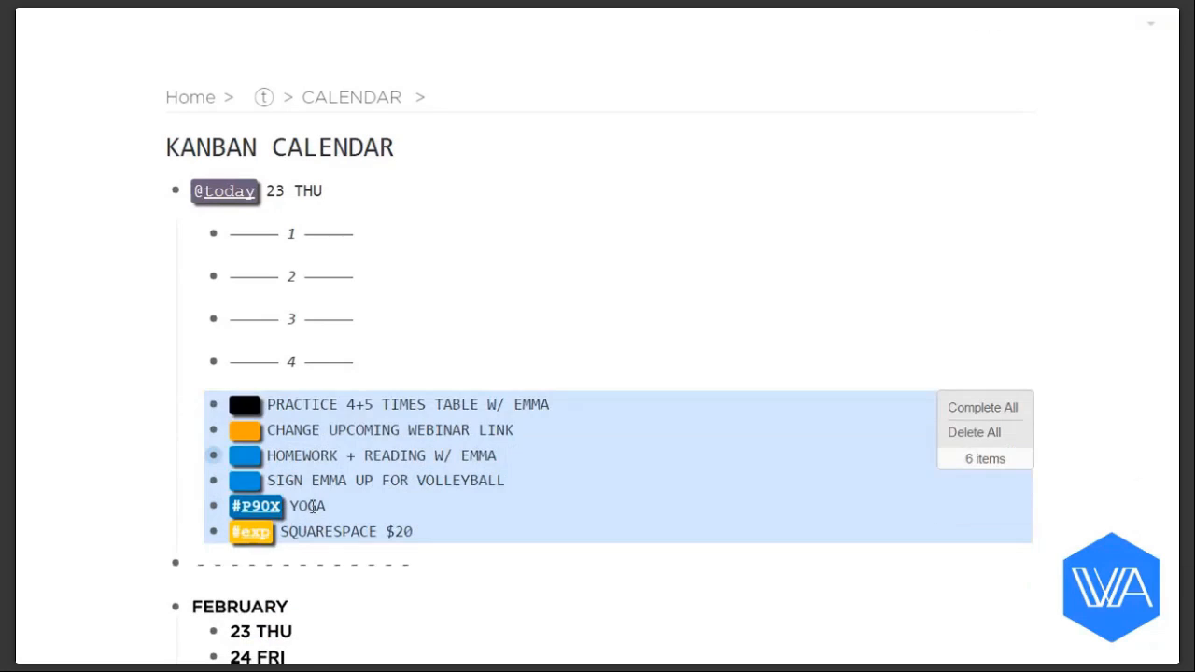
key(Tab)
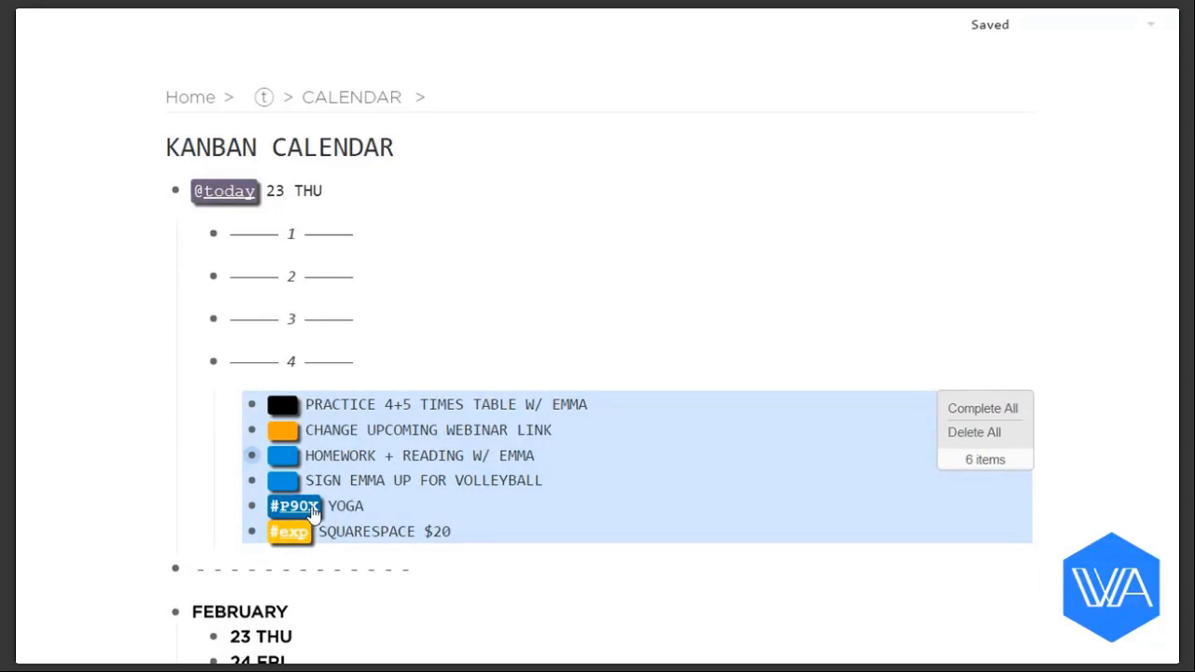
click(437, 454)
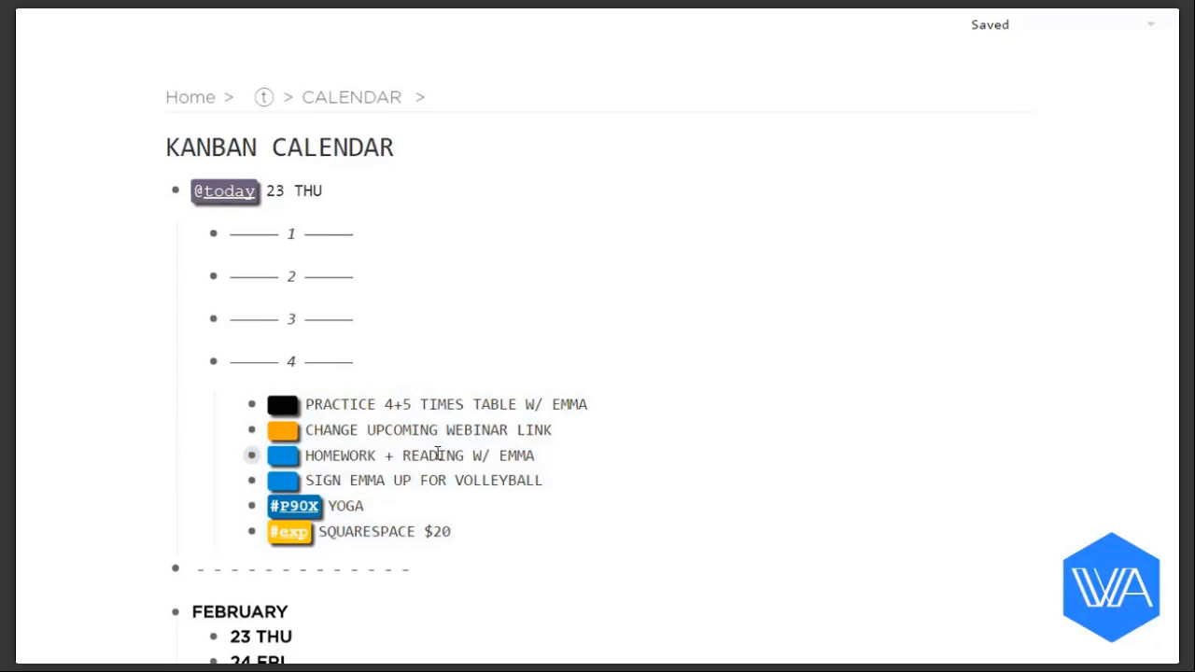
Move the times table practice and CHANGE UPCOMING WEBINAR LINK tasks from section 4 into section 3
click(367, 400)
key(alt+shift+Up)
key(Down)
key(Down)
key(alt+shift+Up)
key(alt+shift+Up)
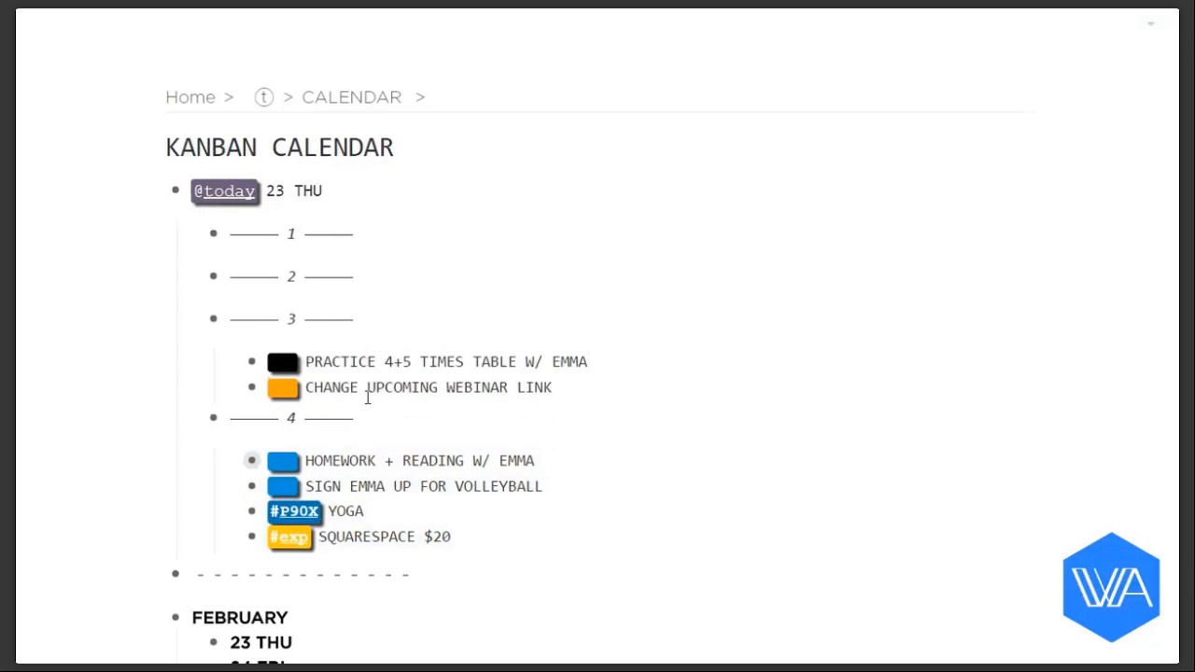
Move the homework and YOGA tasks up into section 2 and shift the volleyball sign-up task below YOGA
drag(368, 454, 356, 507)
key(alt+shift+Up)
key(alt+shift+Up)
key(alt+shift+Up)
key(alt+shift+Up)
click(396, 345)
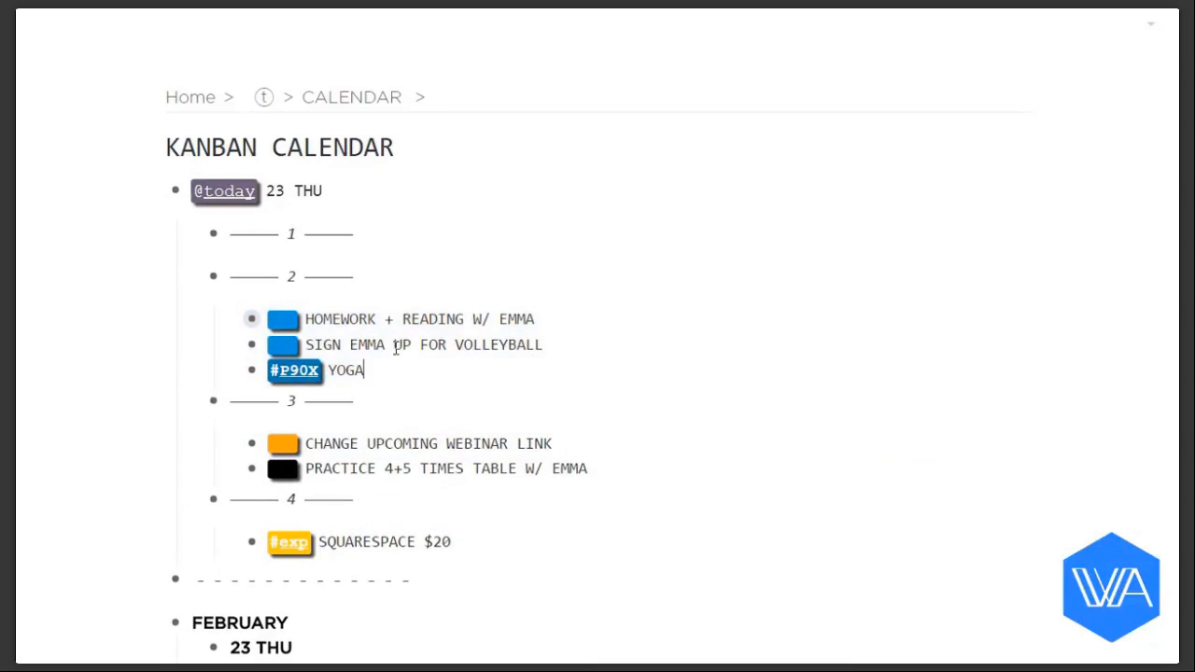
key(alt+shift+Down)
key(alt+shift+Down)
Move the SQUARESPACE $20 expense from section 4 up into section 1
click(347, 542)
key(alt+shift+Up)
key(alt+shift+Up)
key(alt+shift+Up)
key(alt+shift+Up)
key(alt+shift+Up)
key(alt+shift+Up)
key(alt+shift+Up)
key(alt+shift+Up)
Move the homework task into section 1 and place the volleyball sign-up task below YOGA in section 2
click(377, 346)
key(alt+shift+Up)
click(232, 308)
click(376, 478)
key(alt+shift+Up)
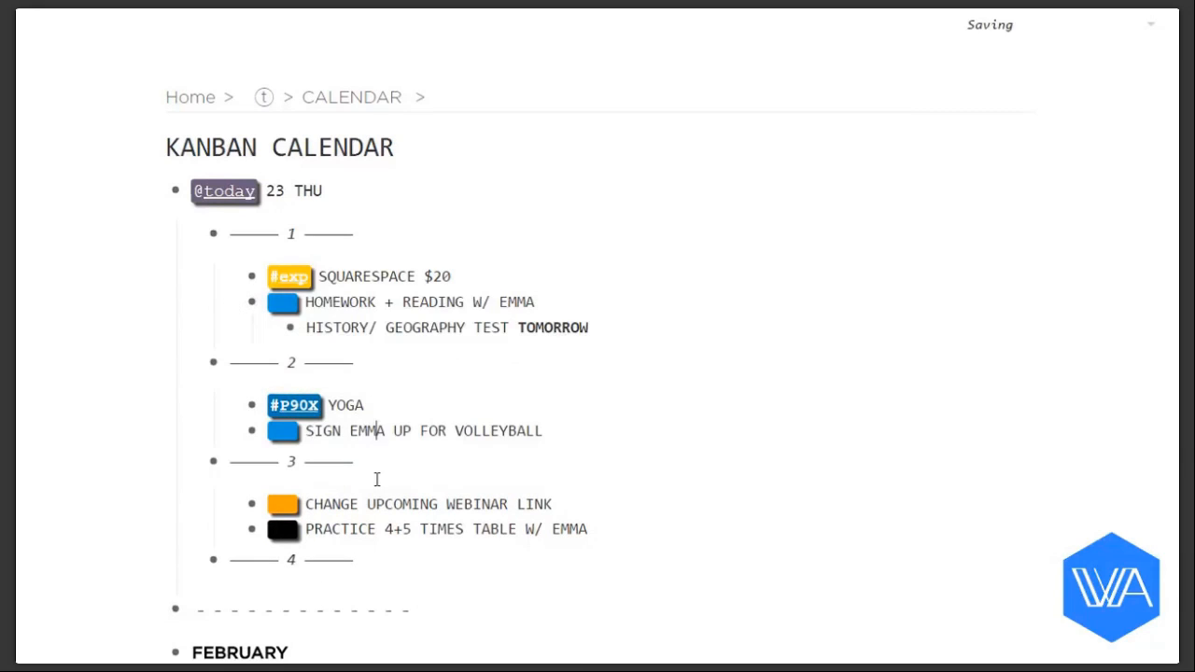
click(227, 306)
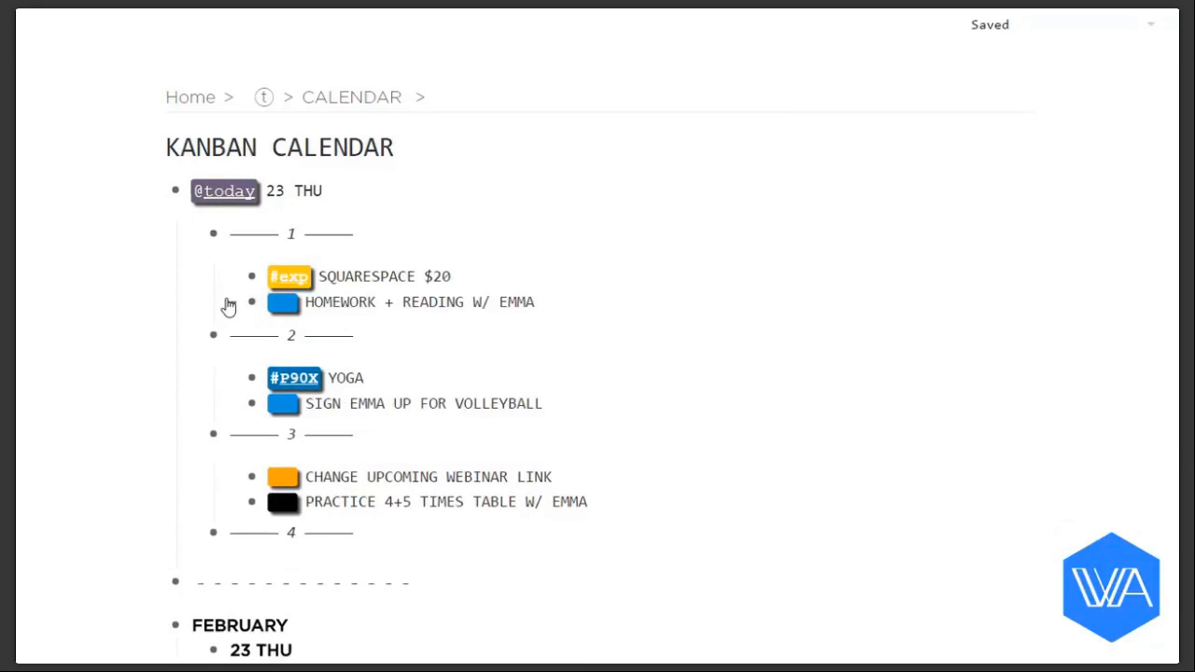
click(357, 182)
text(#)
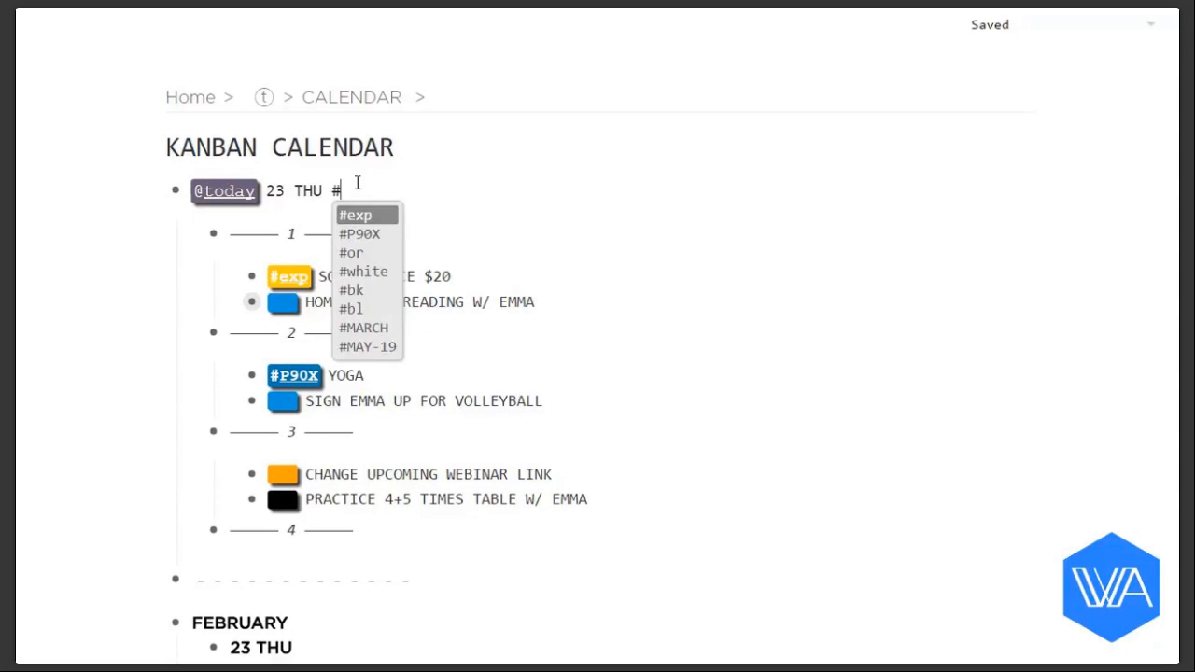
text(cols)
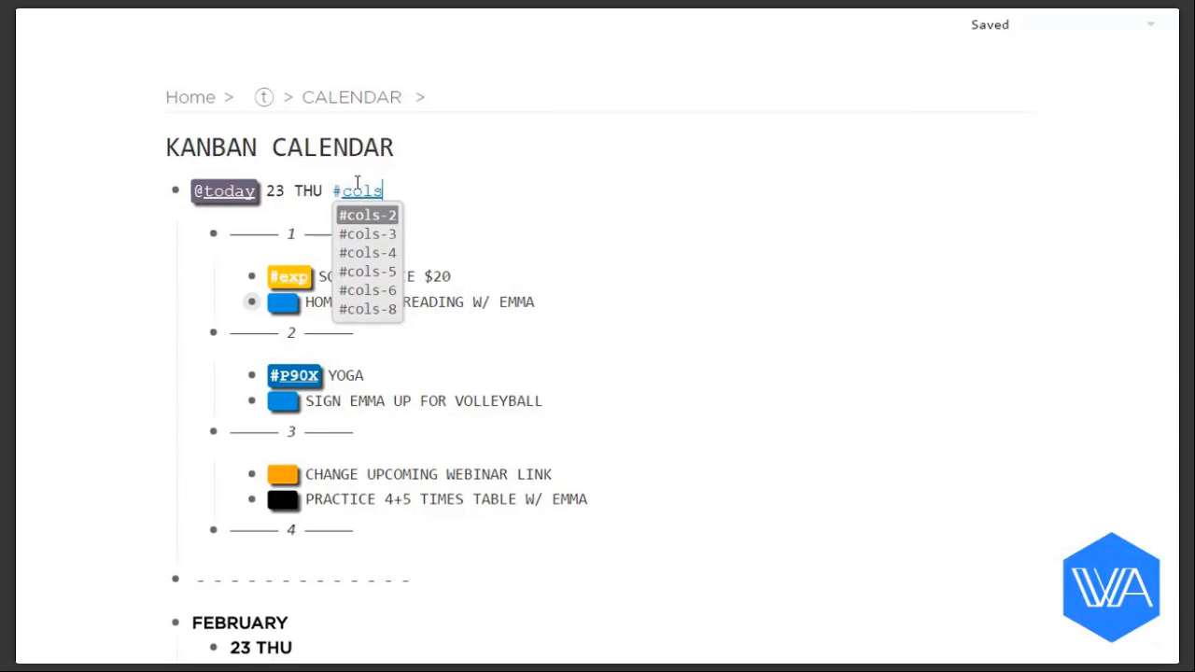
key(Return)
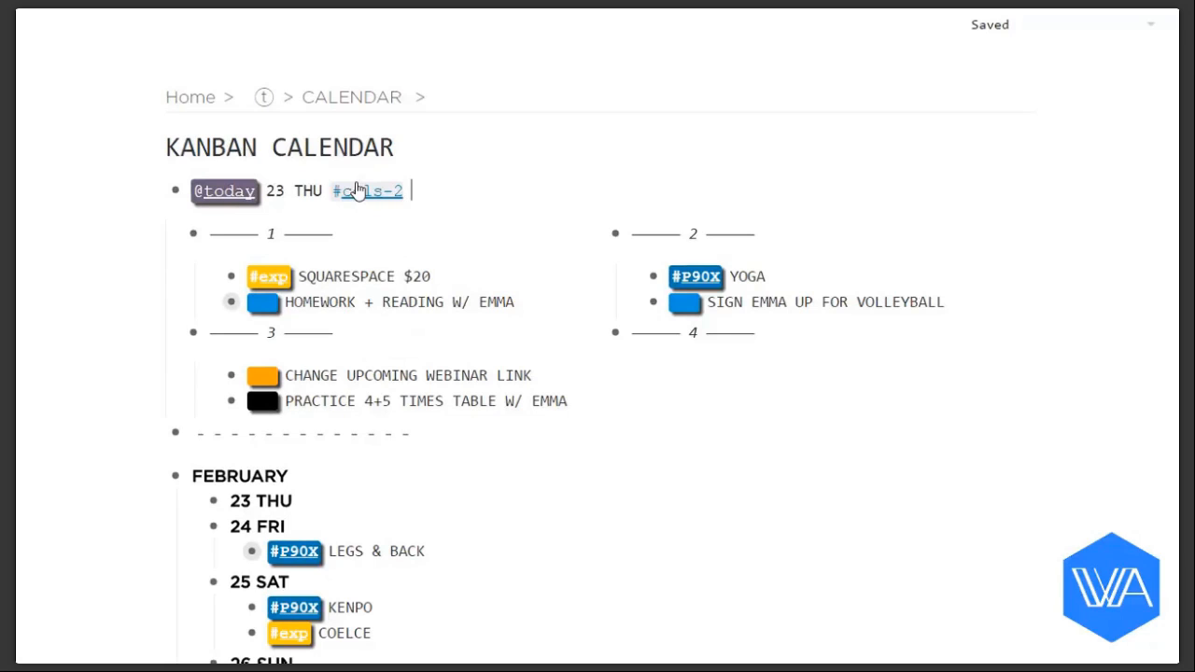
key(BackSpace)
key(BackSpace)
key(BackSpace)
key(BackSpace)
key(BackSpace)
key(BackSpace)
key(BackSpace)
key(BackSpace)
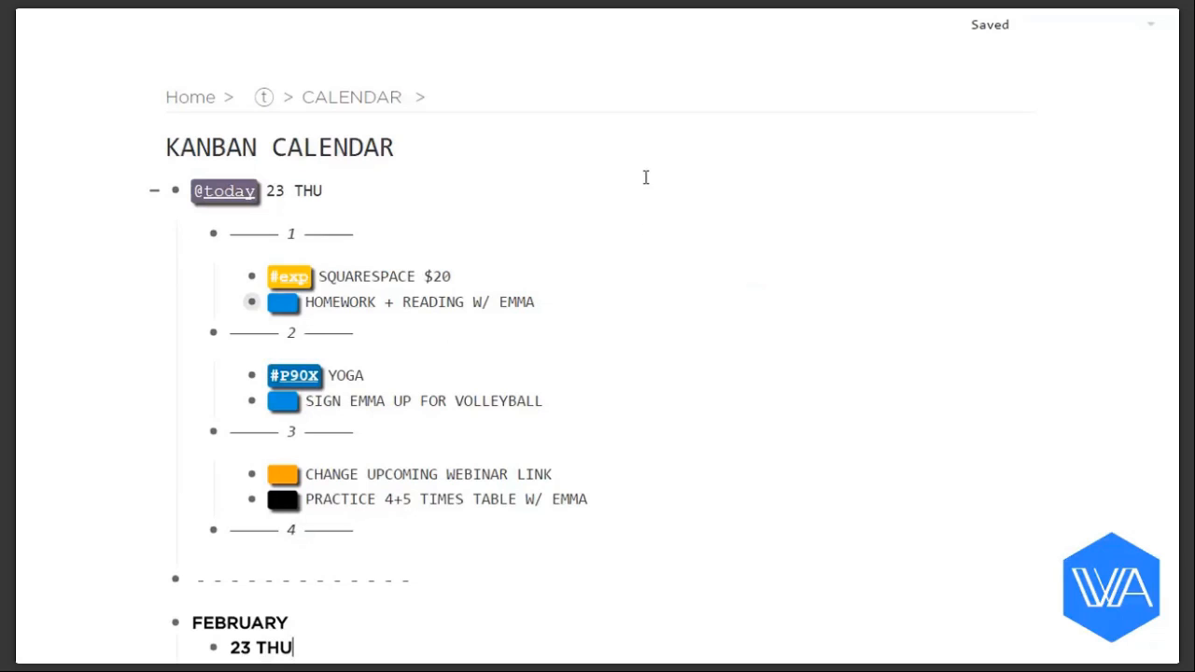
Delete the empty 23 THU entry from the February list
scroll(537, 498, down, 3)
scroll(537, 499, down, 1)
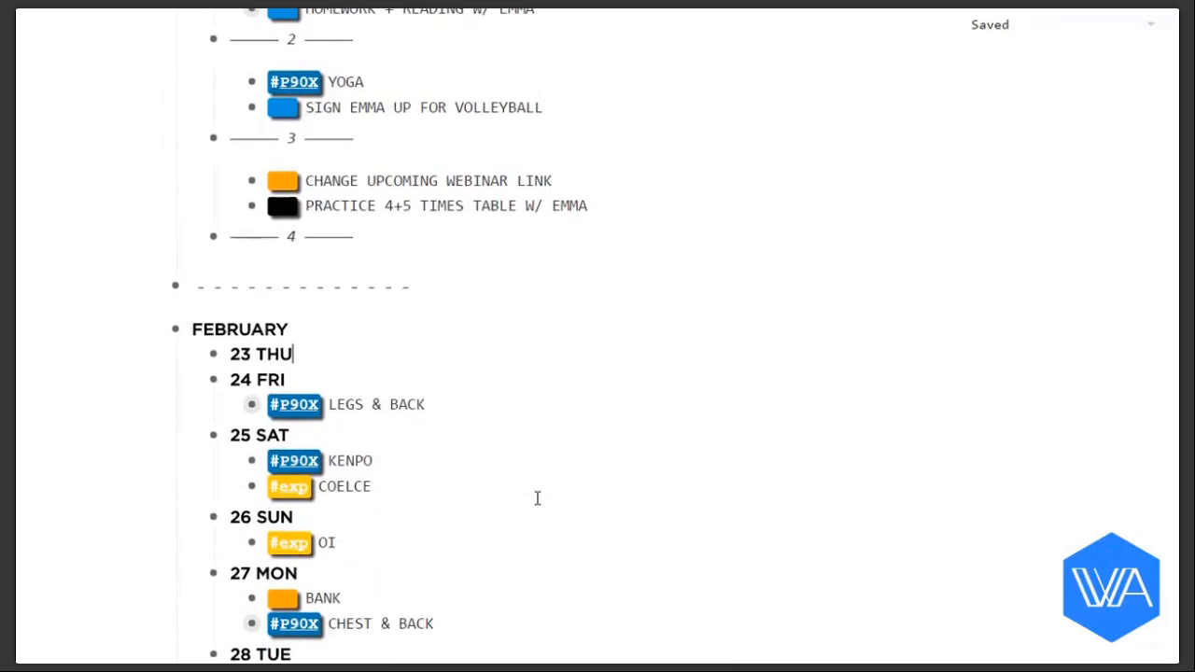
key(BackSpace)
key(BackSpace)
key(BackSpace)
key(BackSpace)
key(BackSpace)
key(BackSpace)
key(BackSpace)
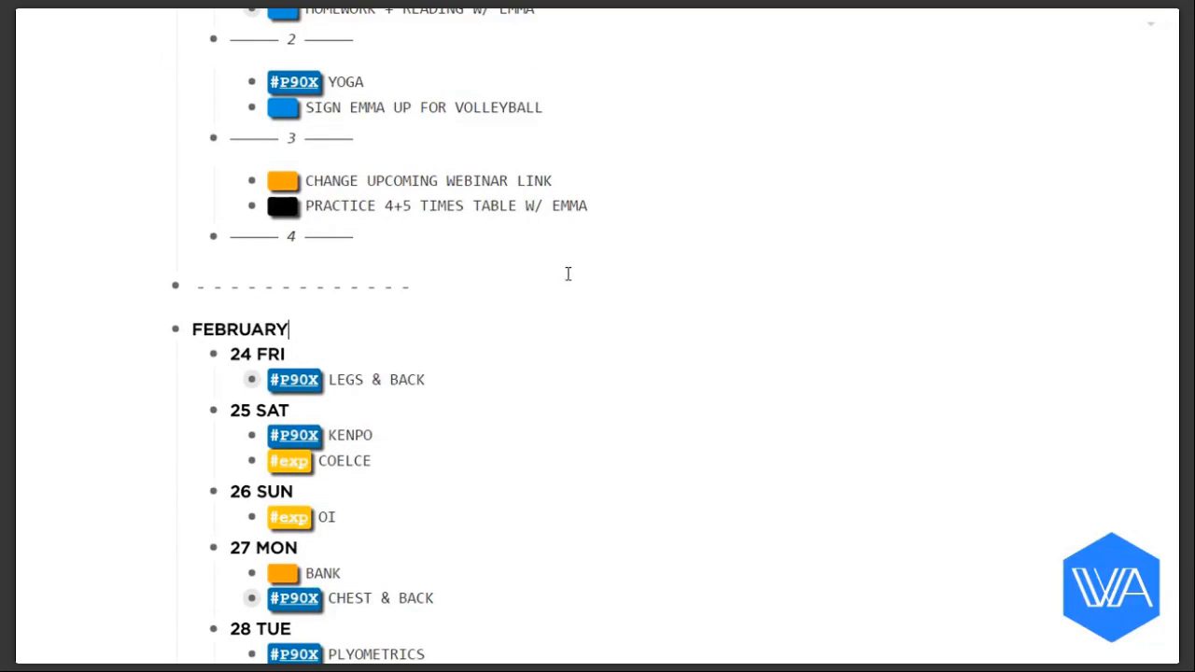
Move the SQUARESPACE $20 and YOGA items together from today's sections to 02 THU in March
scroll(568, 273, up, 4)
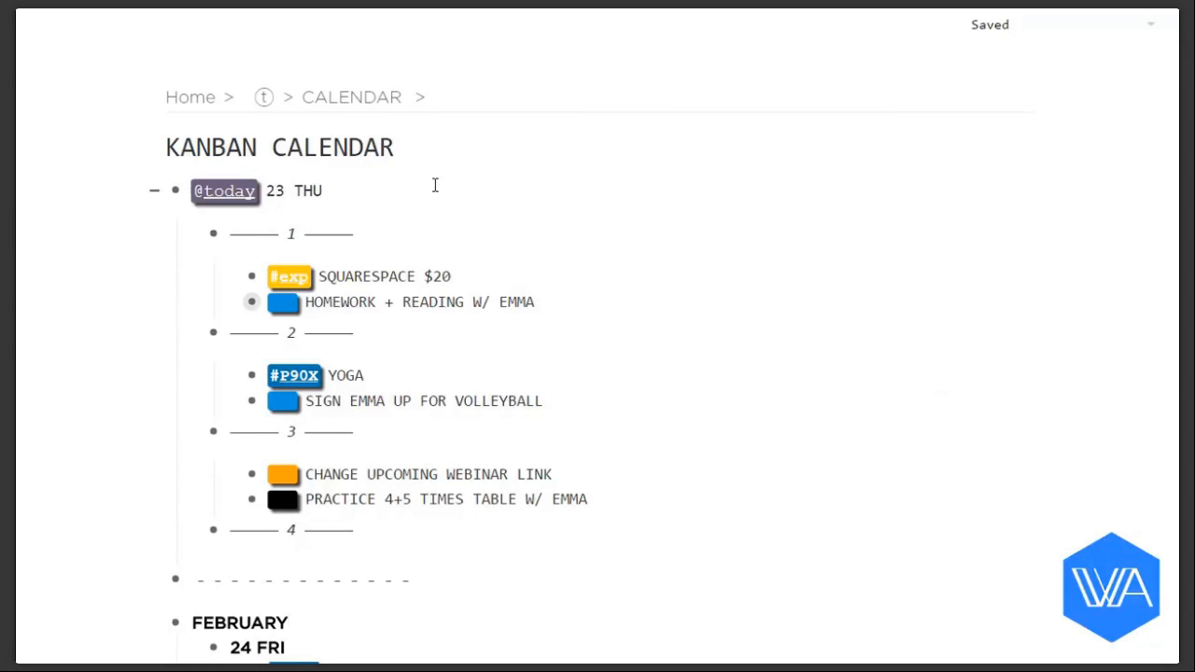
ctrl+click(414, 277)
ctrl+click(380, 371)
drag(251, 274, 399, 245)
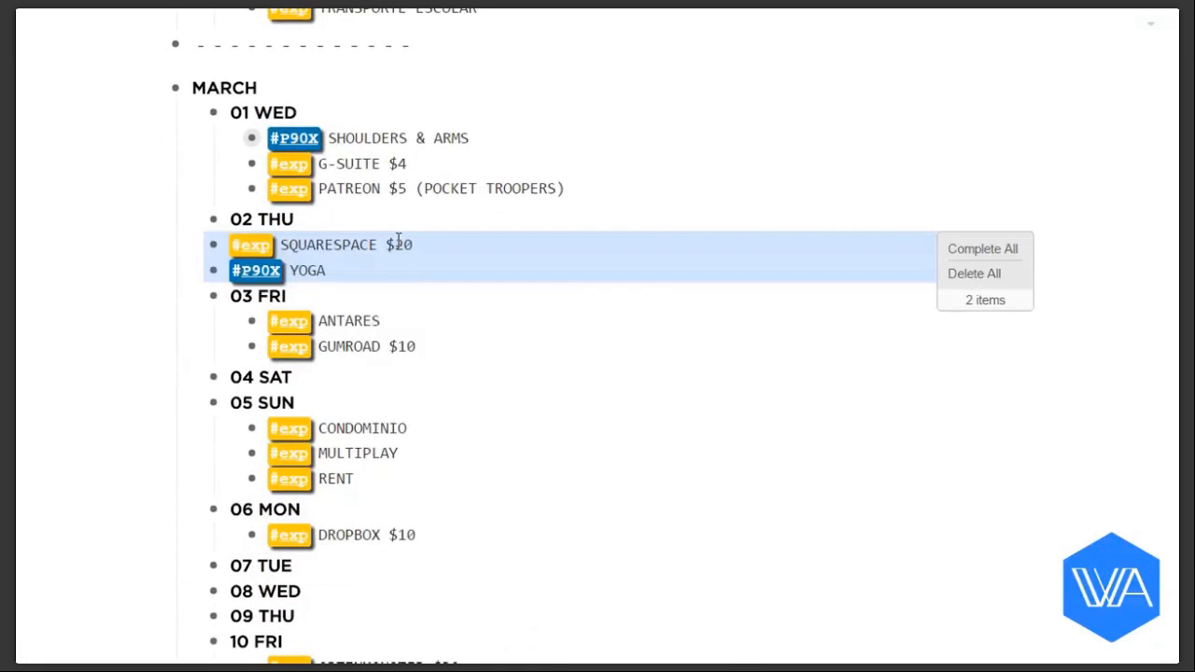
Move the SQUARESPACE $20 expense from 02 THU down to 23 THU in March
click(399, 242)
key(ctrl+shift+Down)
key(ctrl+shift+Down)
key(ctrl+shift+Down)
key(ctrl+shift+Down)
key(ctrl+shift+Down)
key(ctrl+shift+Down)
key(ctrl+shift+Down)
key(ctrl+shift+Down)
key(ctrl+shift+Down)
key(ctrl+shift+Down)
key(ctrl+shift+Down)
key(ctrl+shift+Down)
key(ctrl+shift+Down)
key(ctrl+shift+Down)
key(ctrl+shift+Down)
key(ctrl+shift+Down)
key(ctrl+shift+Down)
key(ctrl+shift+Down)
key(ctrl+shift+Down)
key(ctrl+shift+Down)
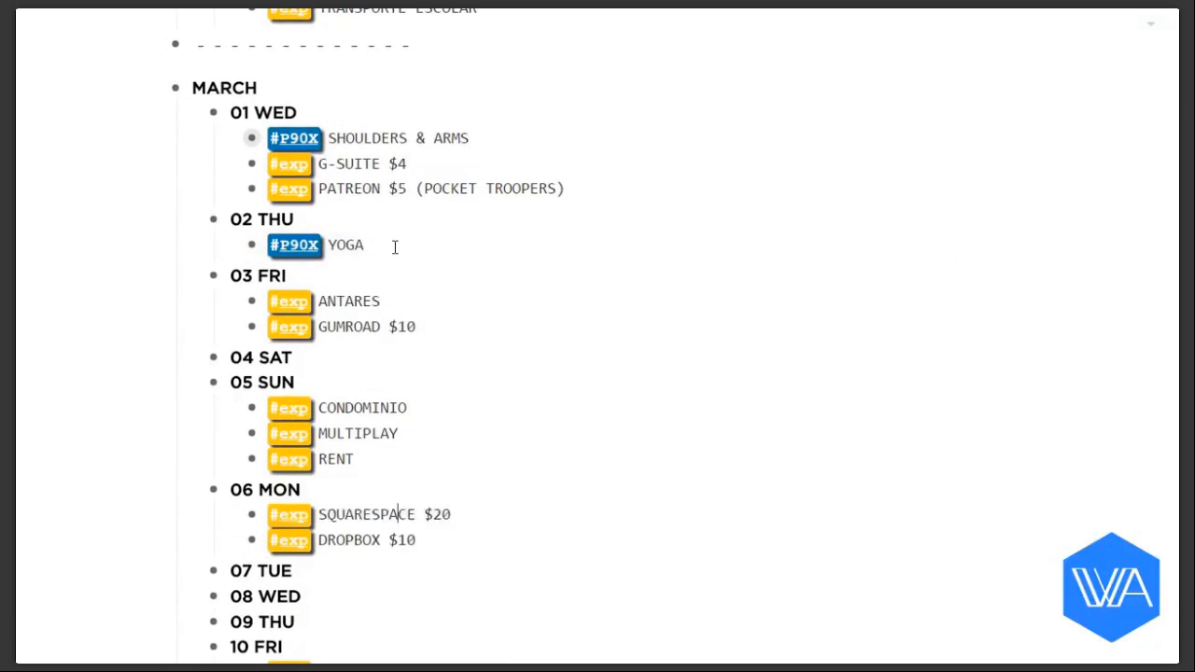
key(alt+shift+Down)
key(alt+shift+Down)
key(alt+shift+Down)
key(alt+shift+Down)
key(alt+shift+Down)
key(alt+shift+Down)
key(alt+shift+Down)
key(alt+shift+Down)
key(alt+shift+Down)
key(alt+shift+Down)
key(alt+shift+Down)
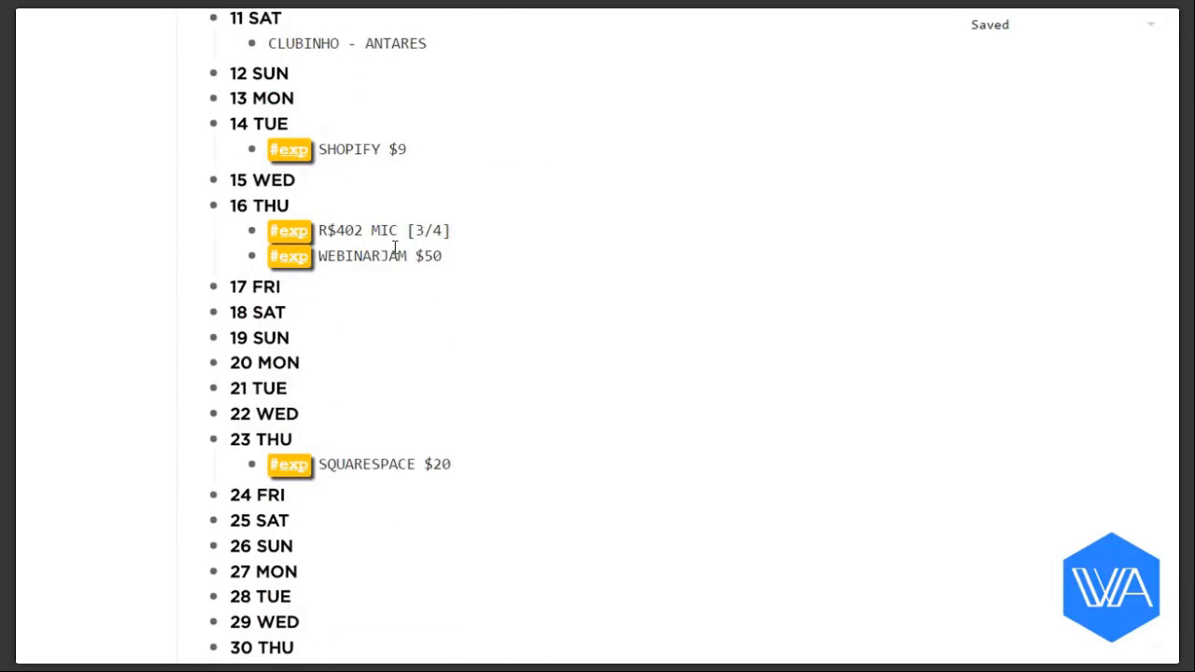
click(395, 248)
Filter the calendar by the #P90X tag to review the scheduled workouts, and clear the filter
scroll(395, 247, up, 3)
scroll(395, 247, up, 15)
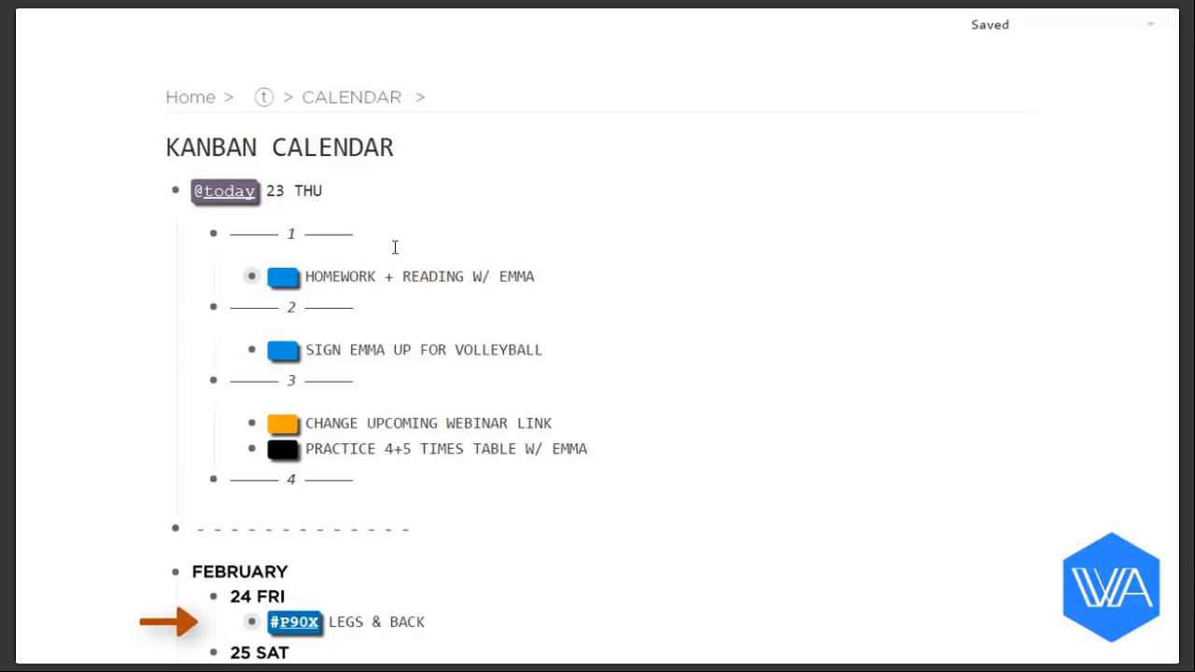
click(299, 622)
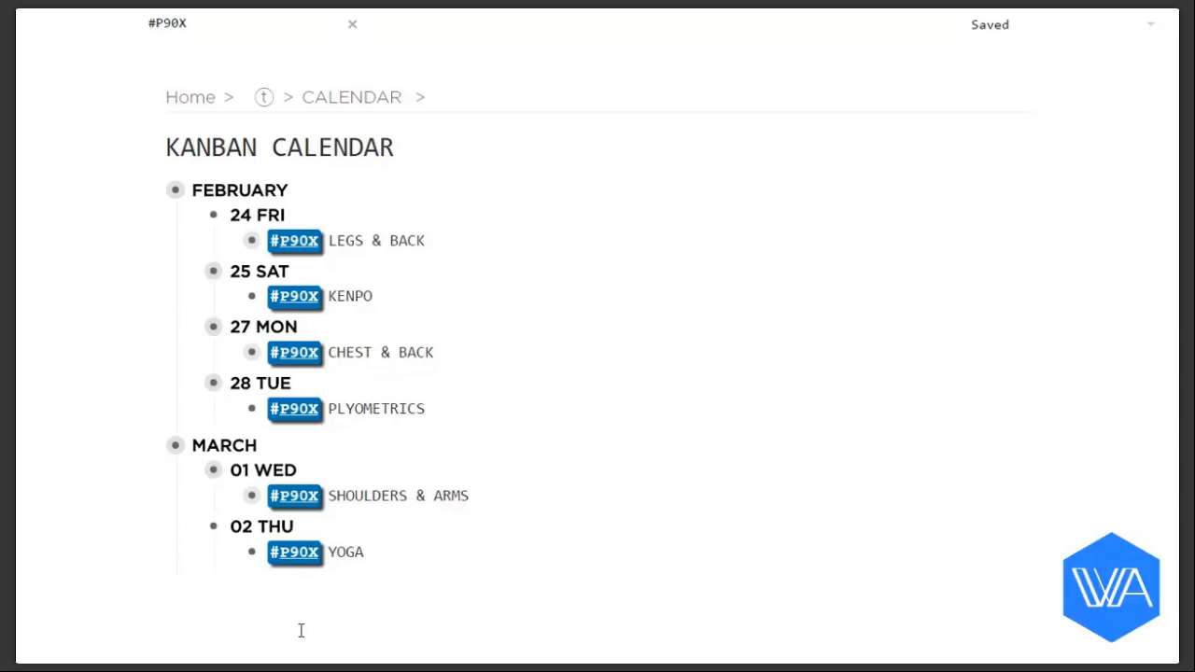
click(292, 554)
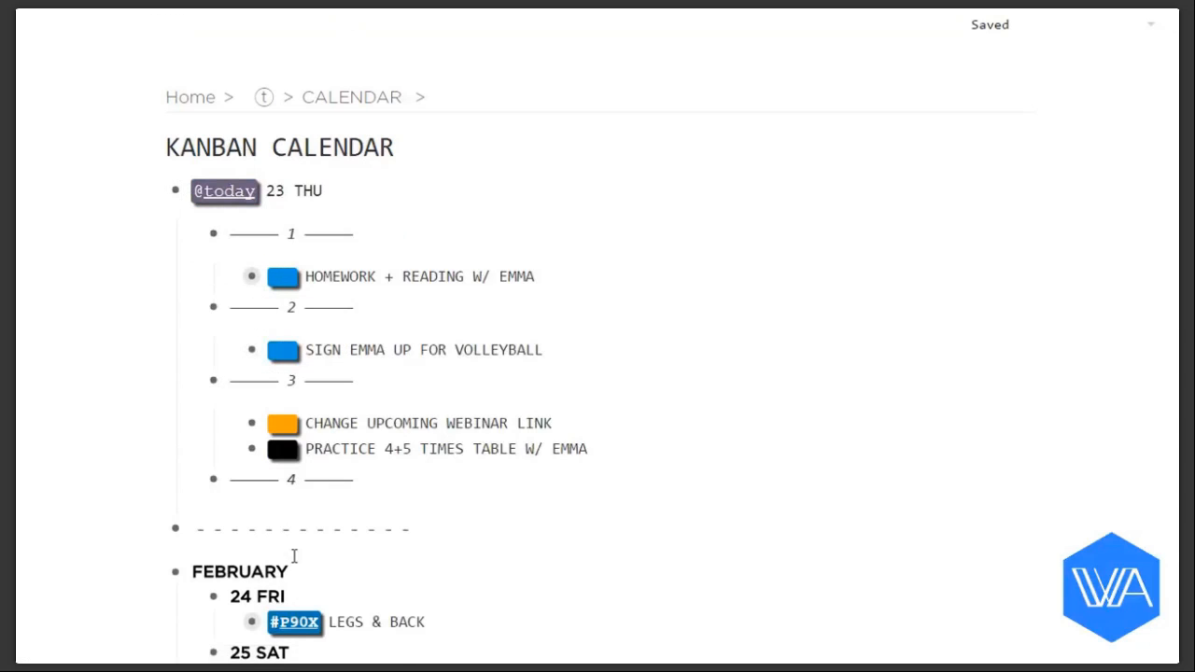
Filter the calendar by the #exp tag, review the upcoming expenses, and clear the filter
scroll(295, 554, down, 3)
scroll(294, 554, down, 2)
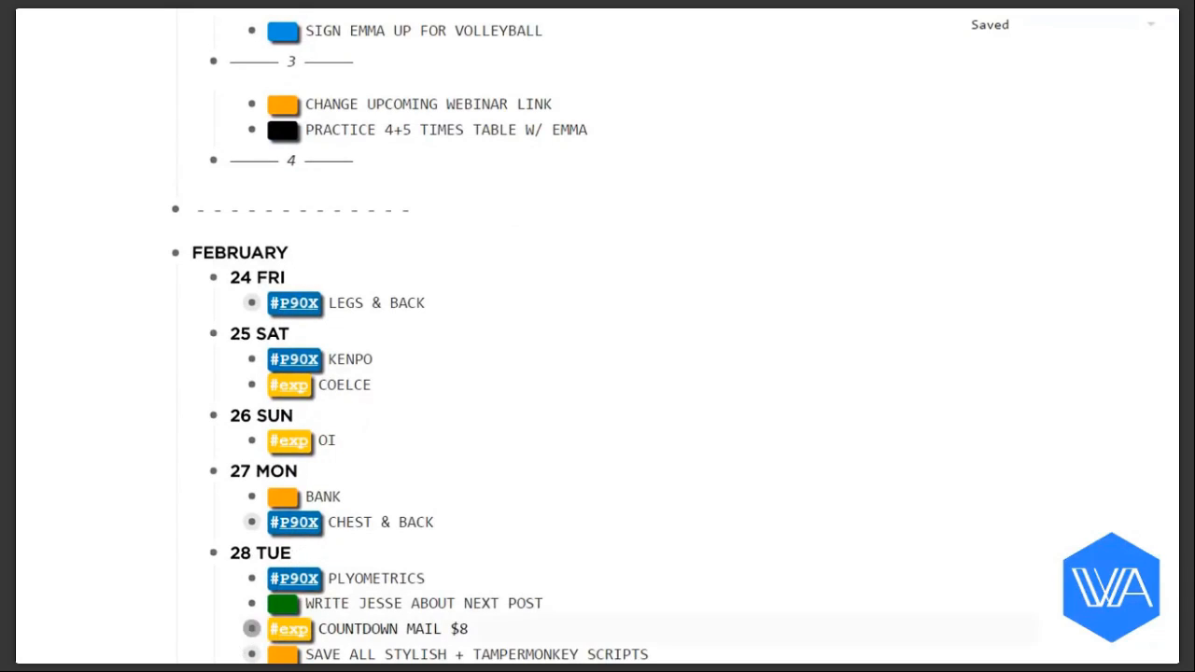
click(297, 385)
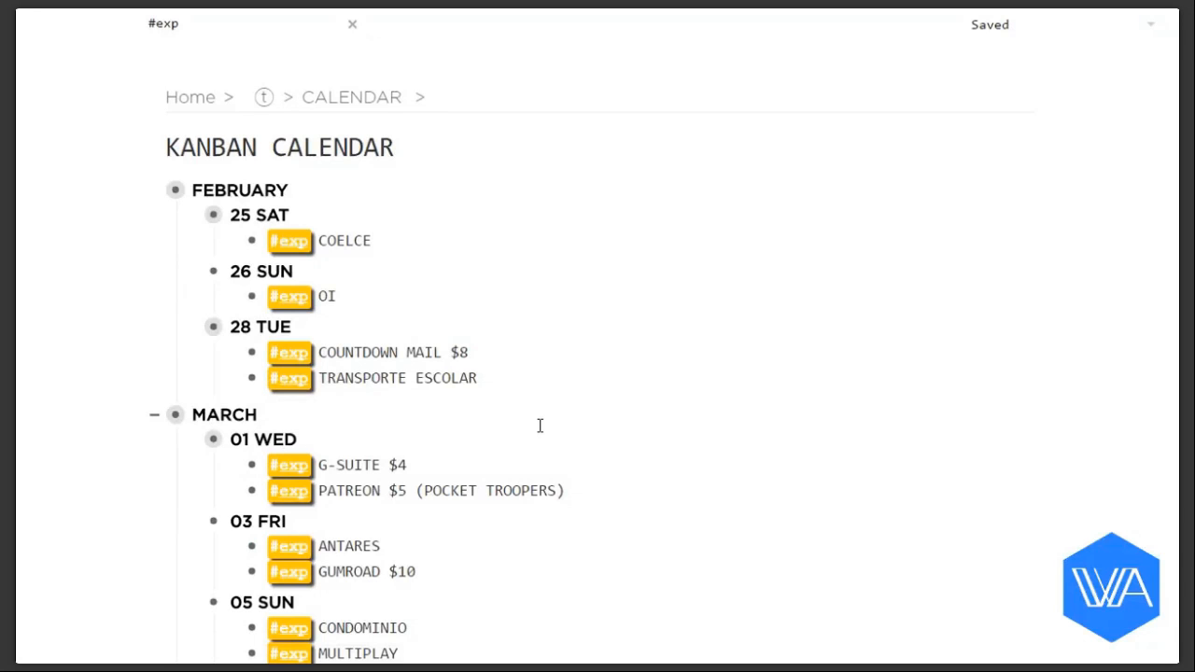
scroll(539, 425, down, 5)
scroll(540, 425, up, 5)
key(Escape)
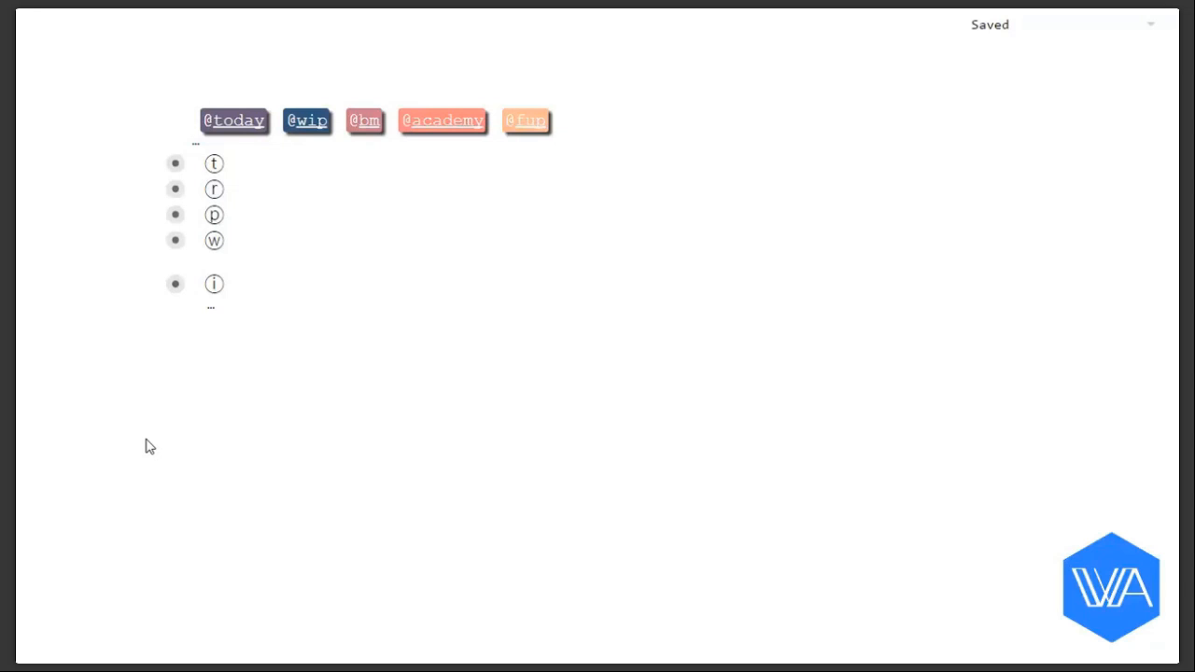
click(239, 121)
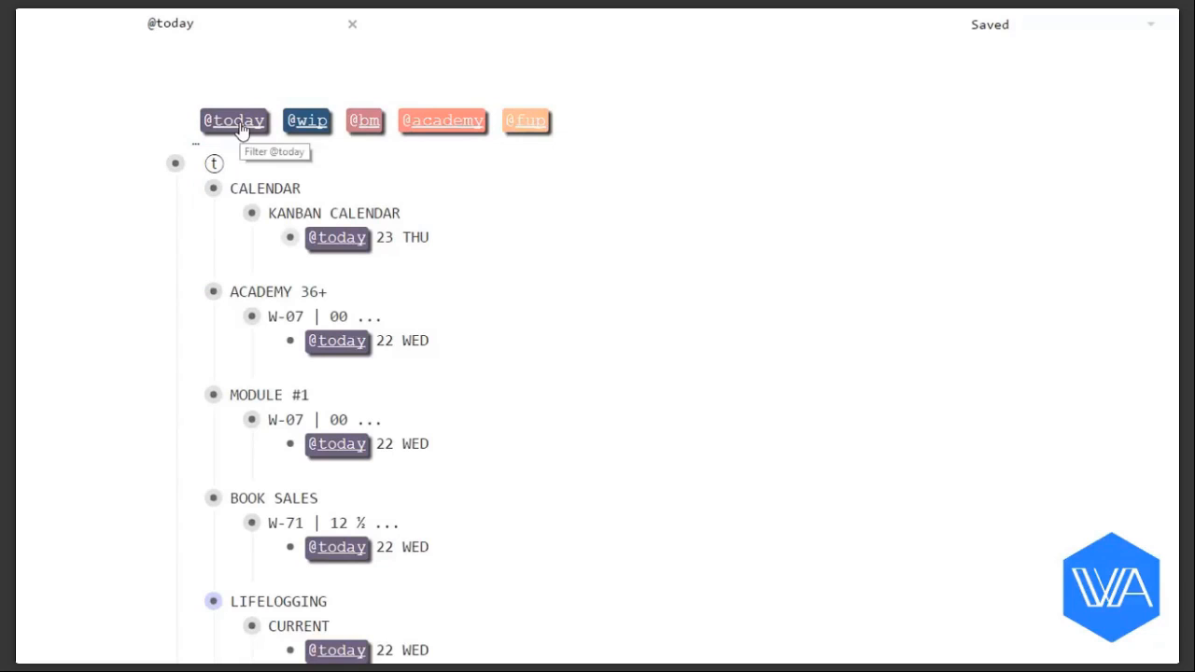
scroll(496, 378, down, 4)
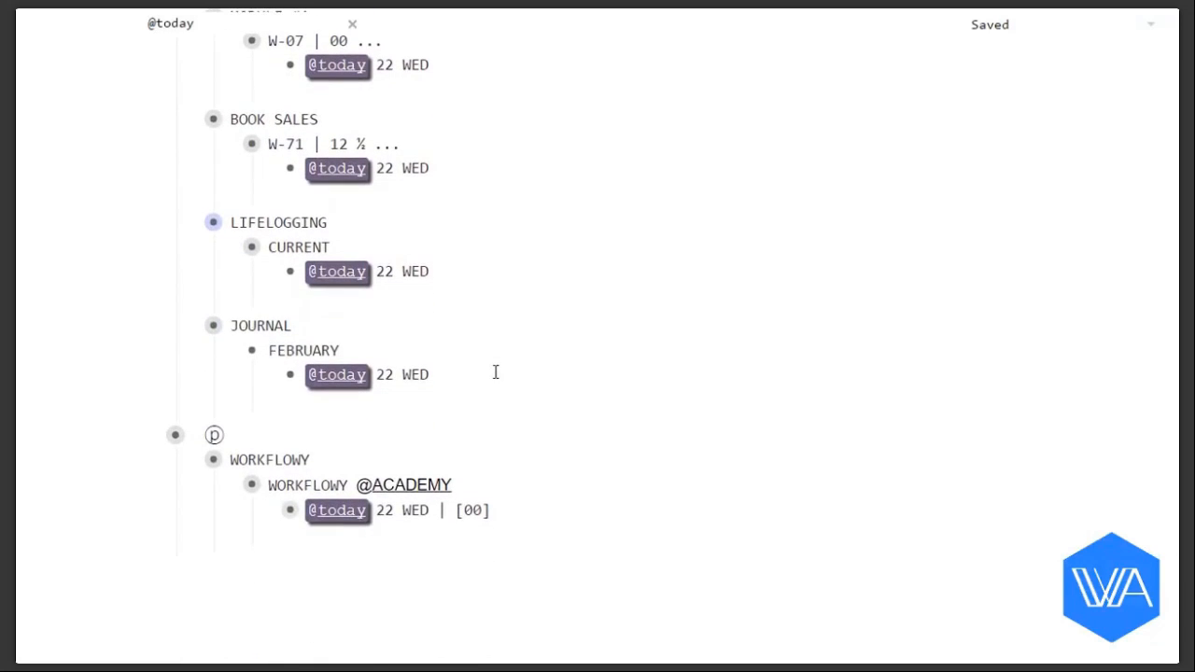
click(291, 513)
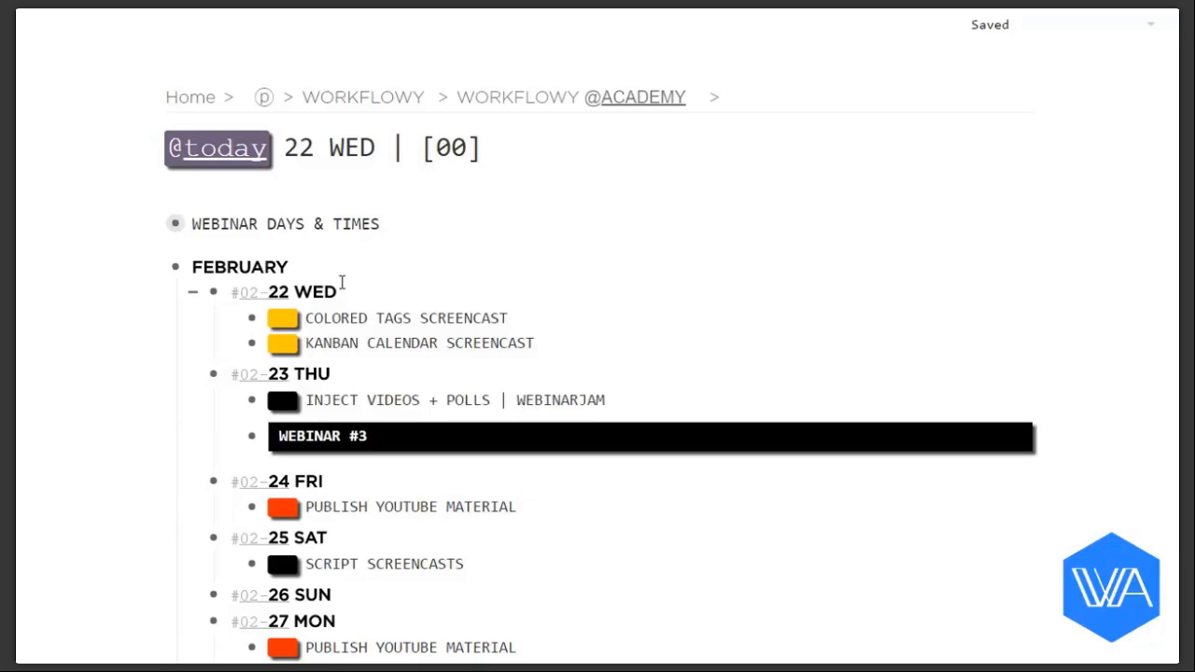
From Home, filter the outline by #02-28 using the date-tag calendar and expand both 28 TUE entries
click(193, 99)
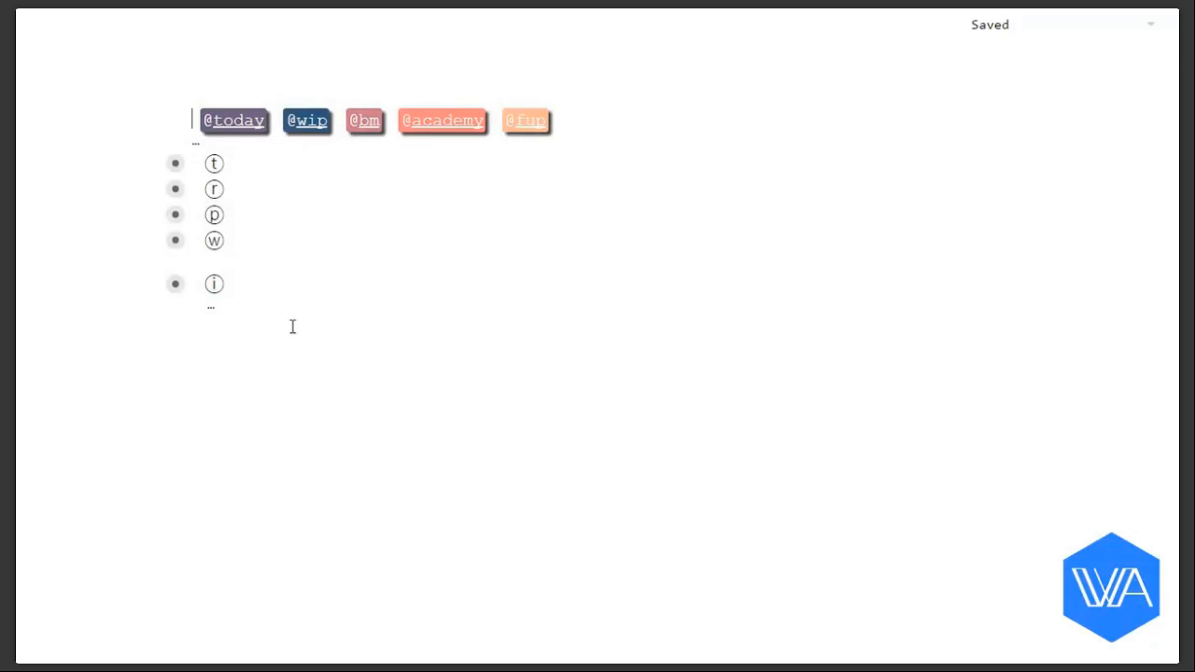
click(212, 308)
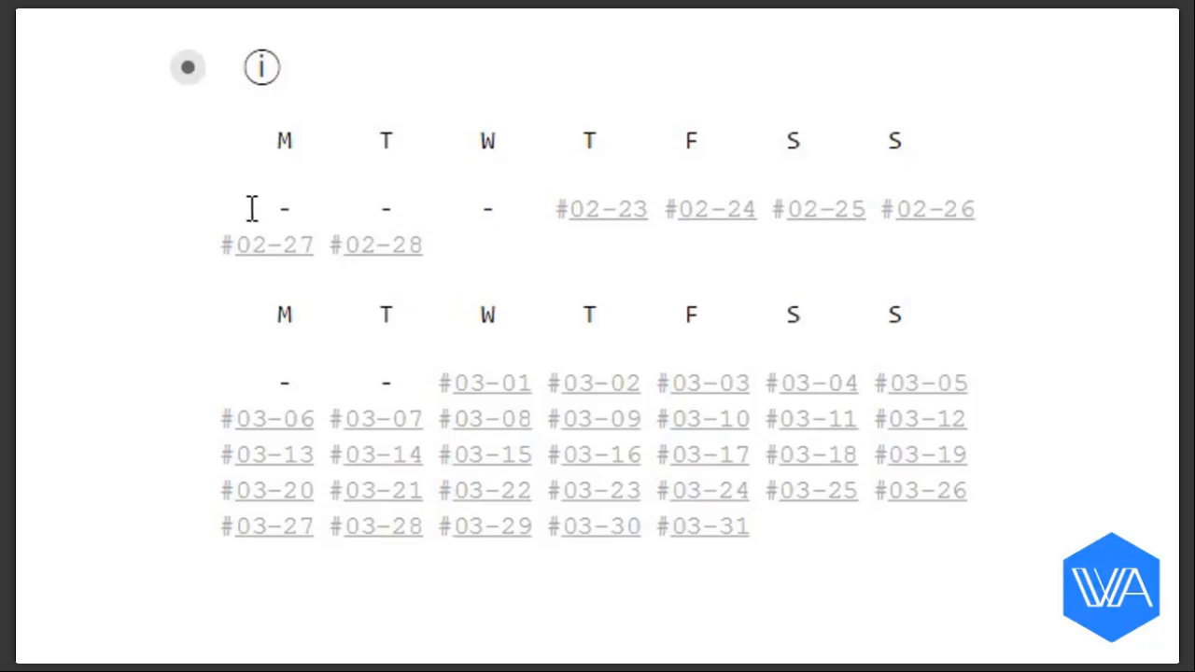
click(377, 246)
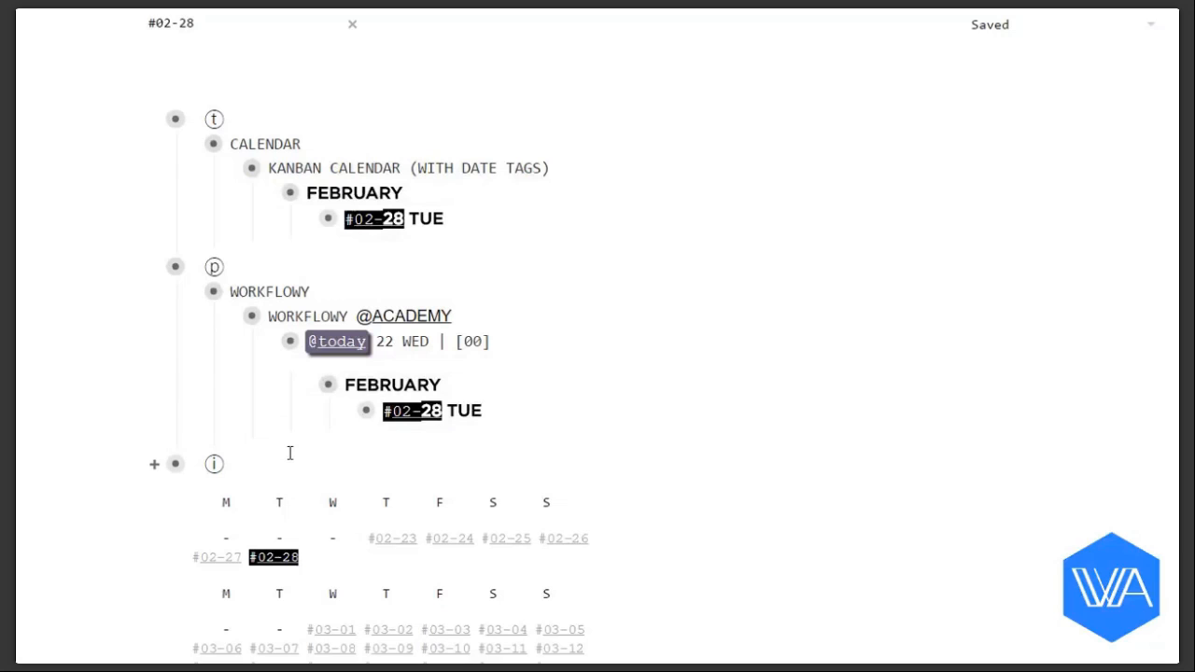
click(307, 222)
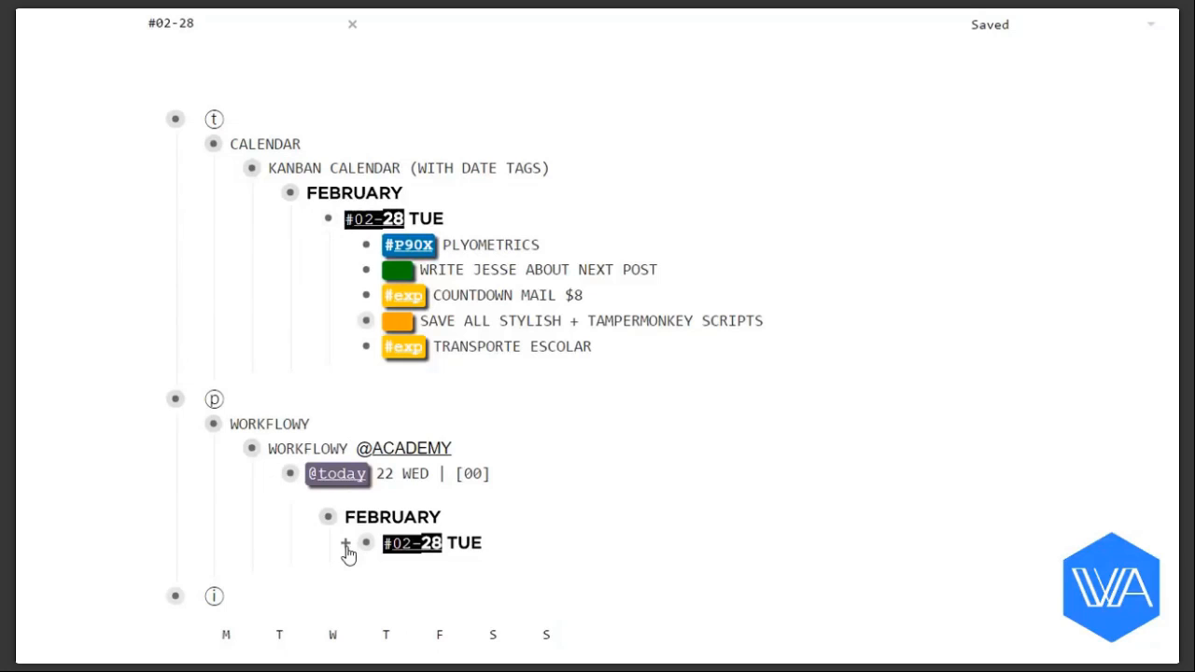
click(345, 546)
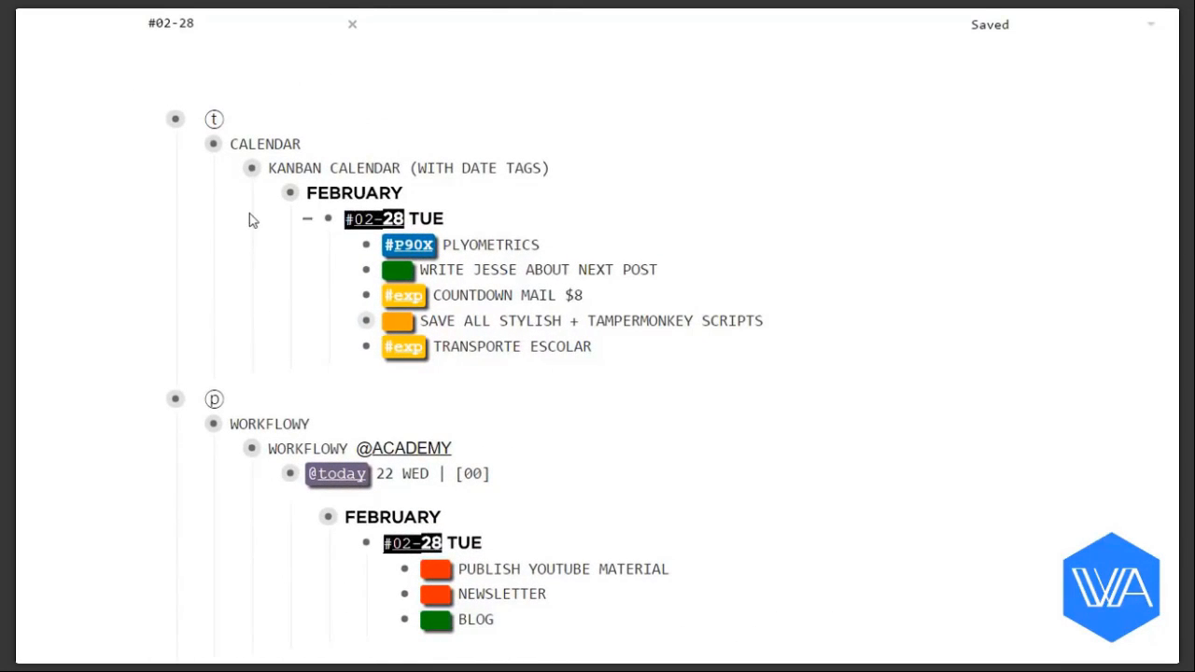
Open the KANBAN CALENDAR (WITH DATE TAGS) list at its February entries
click(253, 174)
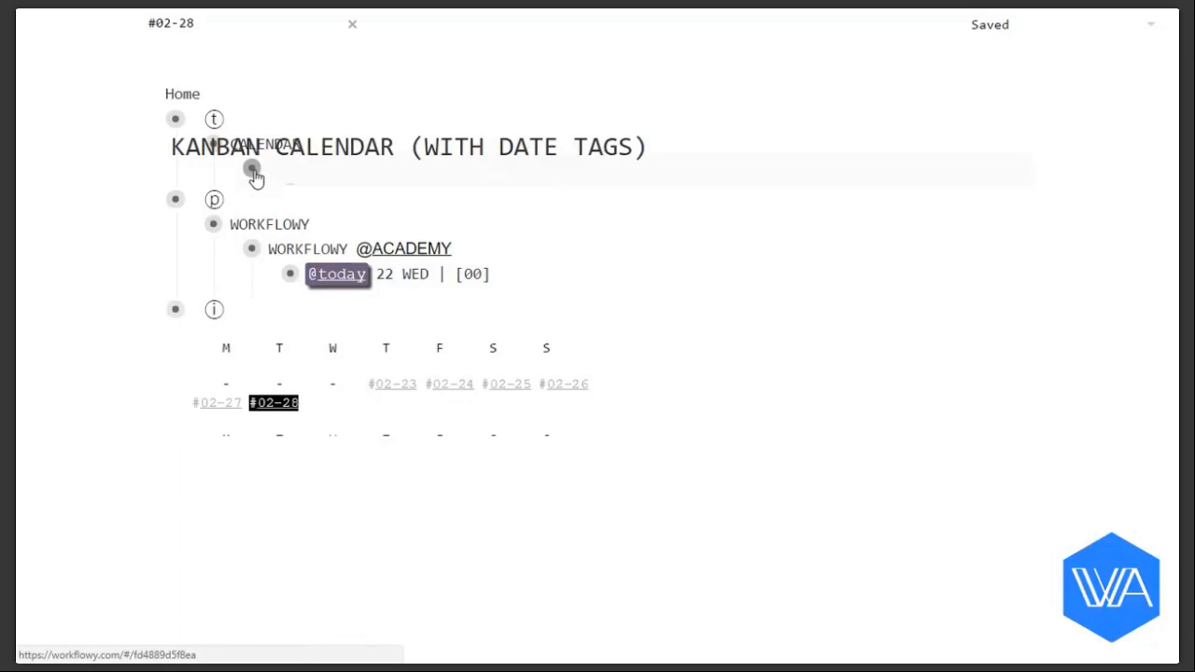
scroll(488, 336, down, 1)
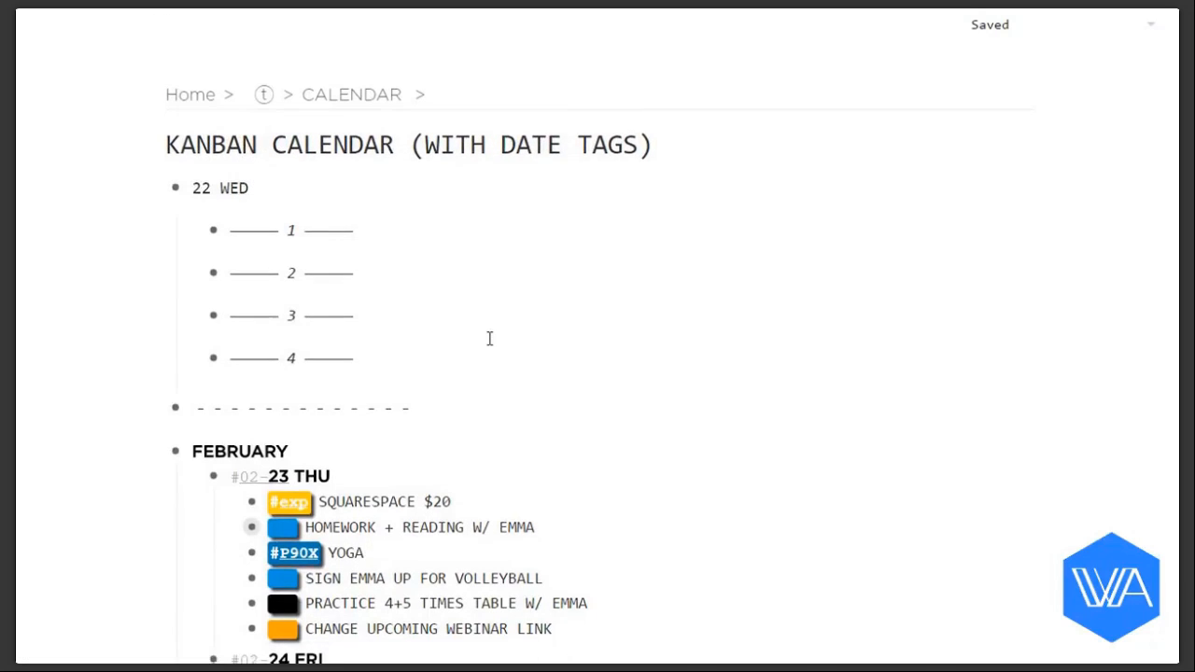
scroll(488, 345, down, 1)
click(467, 330)
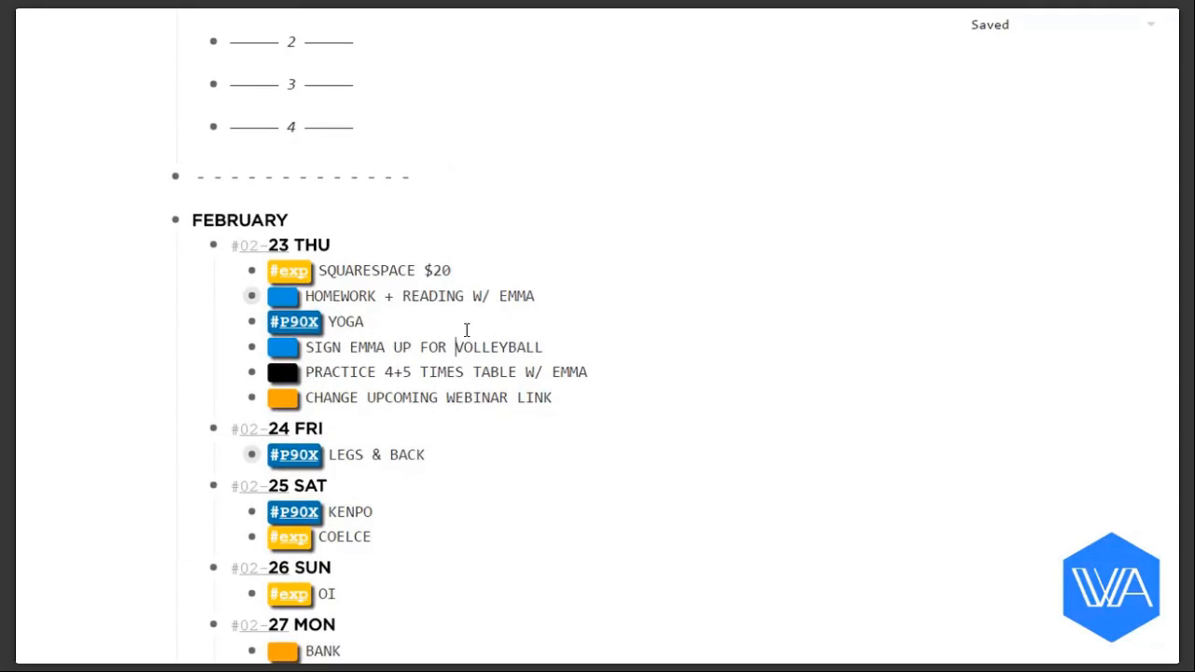
Postpone the volleyball sign-up, times table practice and CHANGE UPCOMING WEBINAR LINK tasks from February's 23 THU to 07 TUE in March
drag(444, 344, 406, 400)
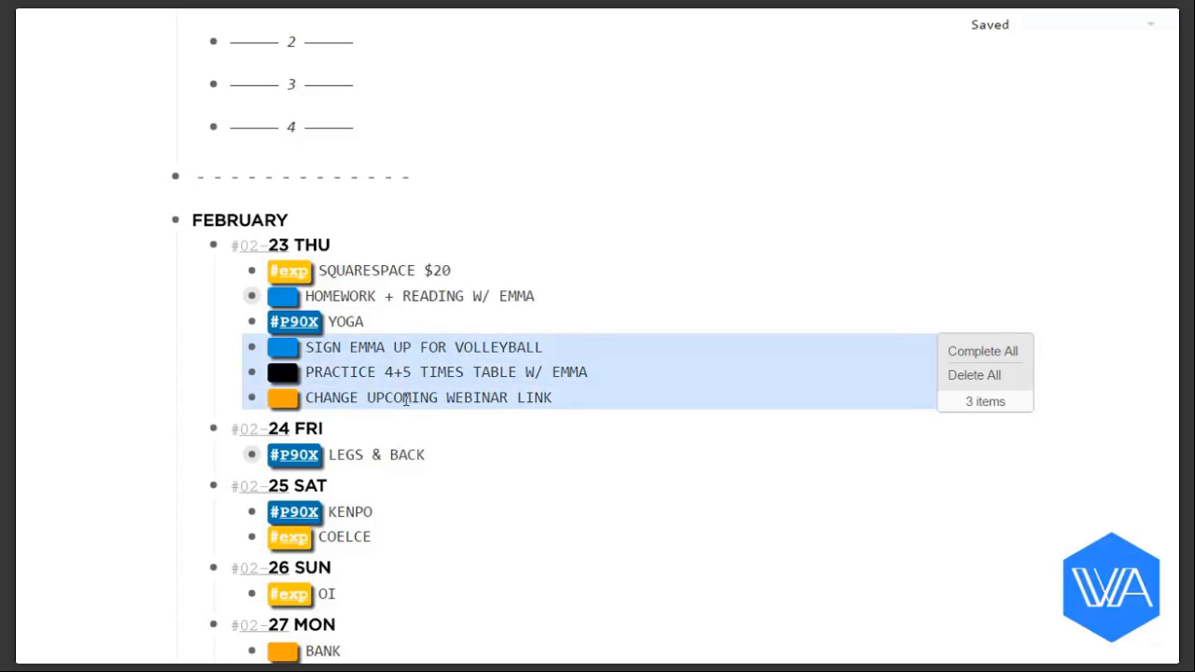
key(ctrl+shift+Down)
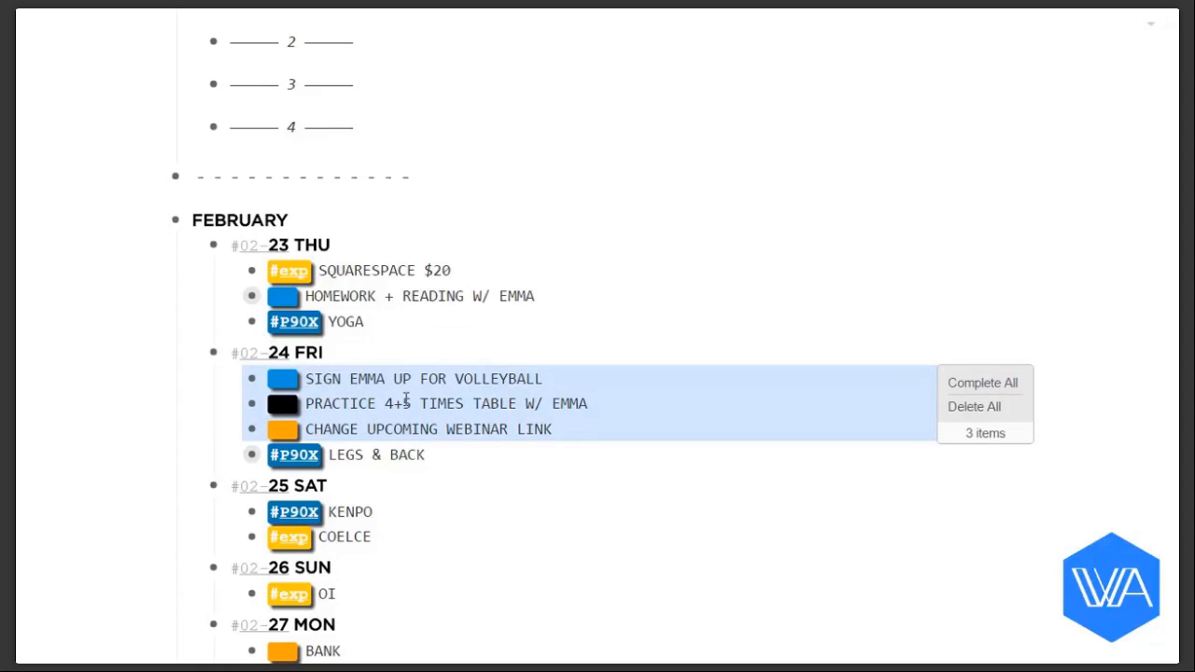
key(ctrl+shift+Down)
key(ctrl+shift+Down)
key(ctrl+shift+Down)
key(ctrl+shift+Down)
key(ctrl+shift+Down)
key(ctrl+shift+Down)
key(ctrl+shift+Down)
key(ctrl+shift+Down)
key(ctrl+shift+Down)
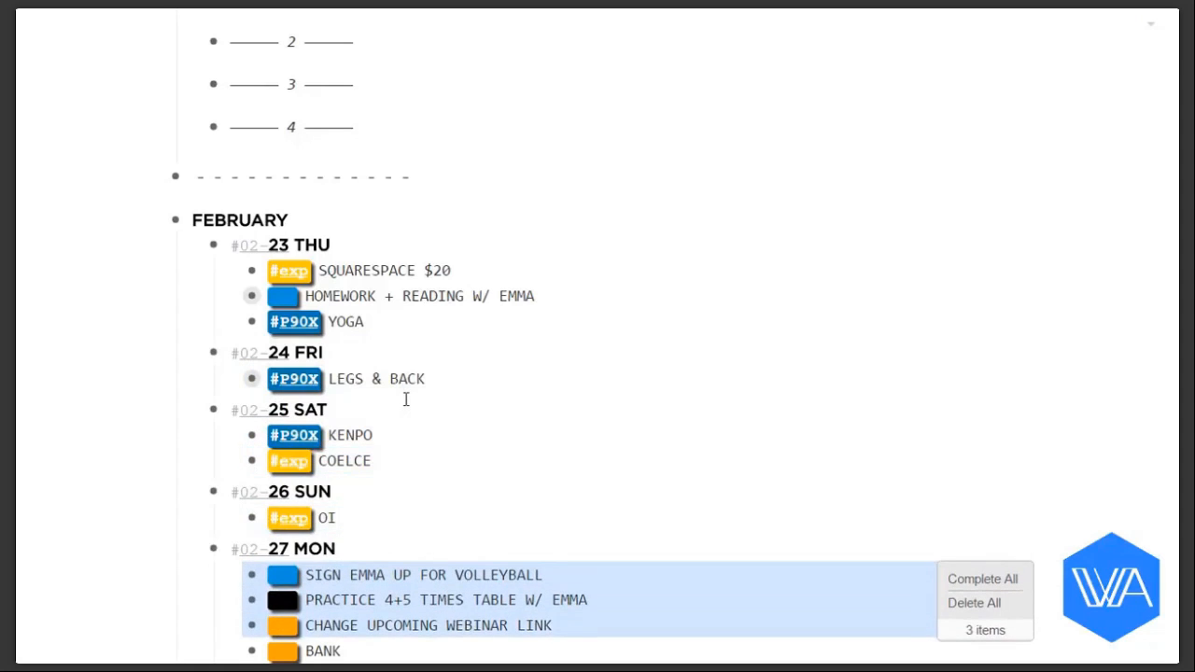
key(ctrl+shift+Down)
key(ctrl+shift+Down)
key(ctrl+shift+Down)
key(ctrl+shift+Down)
key(ctrl+shift+Down)
key(ctrl+shift+Down)
key(ctrl+shift+Down)
key(ctrl+shift+Down)
key(ctrl+shift+Down)
key(ctrl+shift+Down)
key(ctrl+shift+Down)
key(ctrl+shift+Down)
key(ctrl+shift+Down)
key(ctrl+shift+Down)
key(ctrl+shift+Down)
key(ctrl+shift+Down)
key(ctrl+shift+Down)
key(ctrl+shift+Down)
key(ctrl+shift+Down)
key(ctrl+shift+Down)
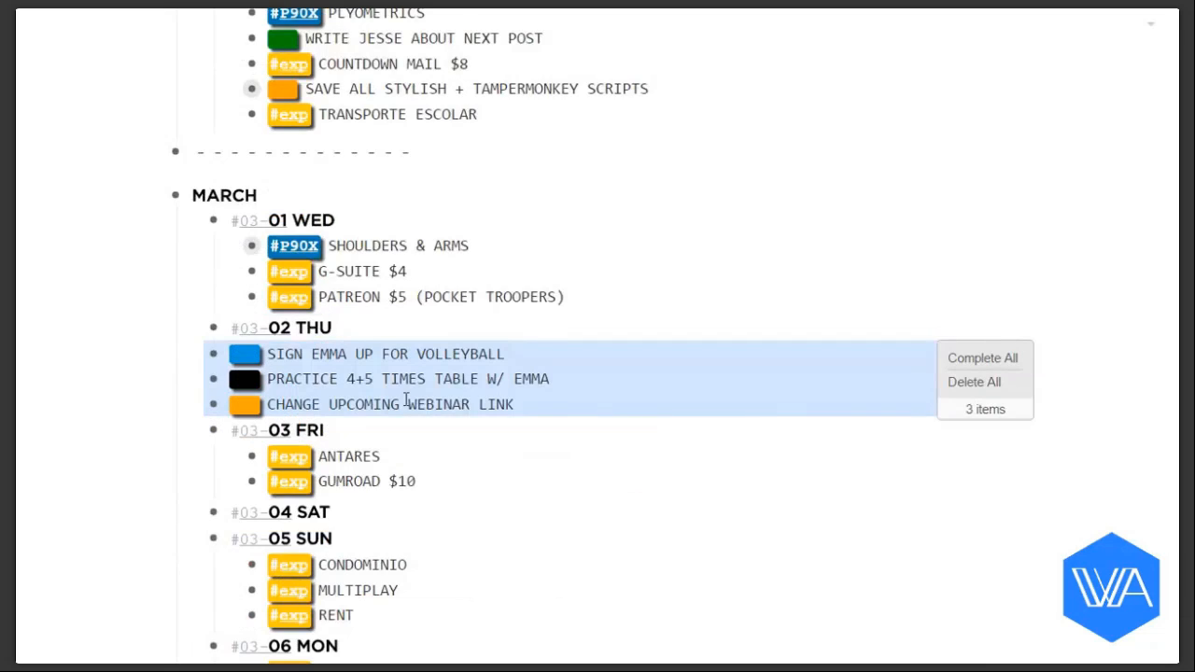
key(Tab)
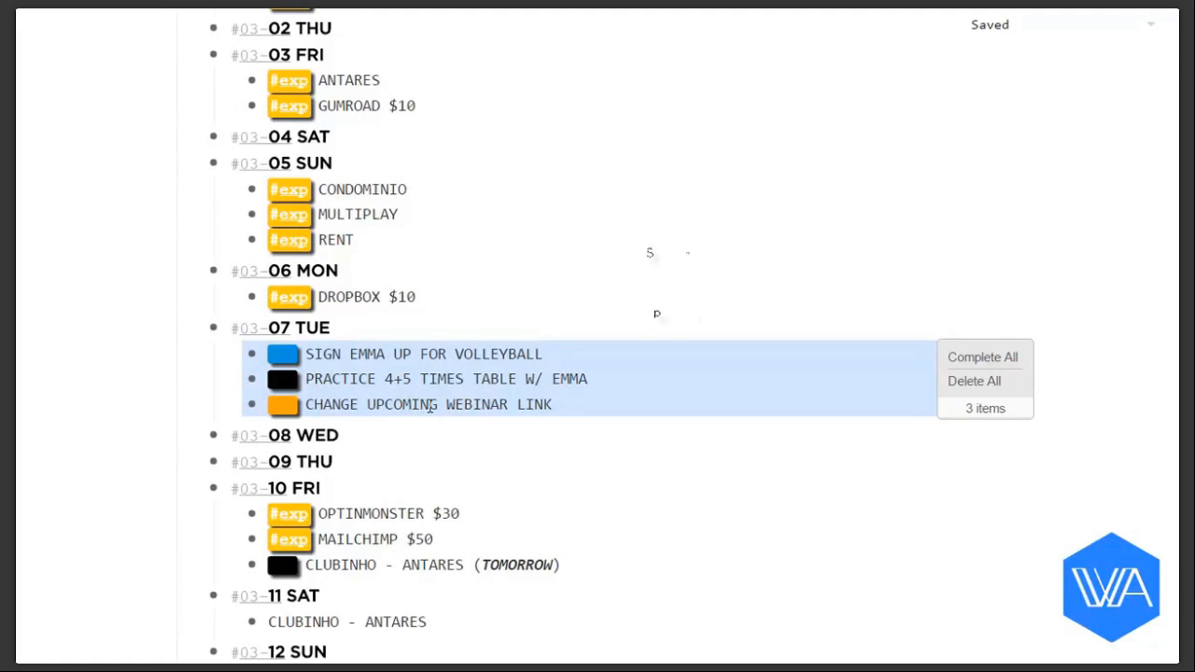
click(430, 406)
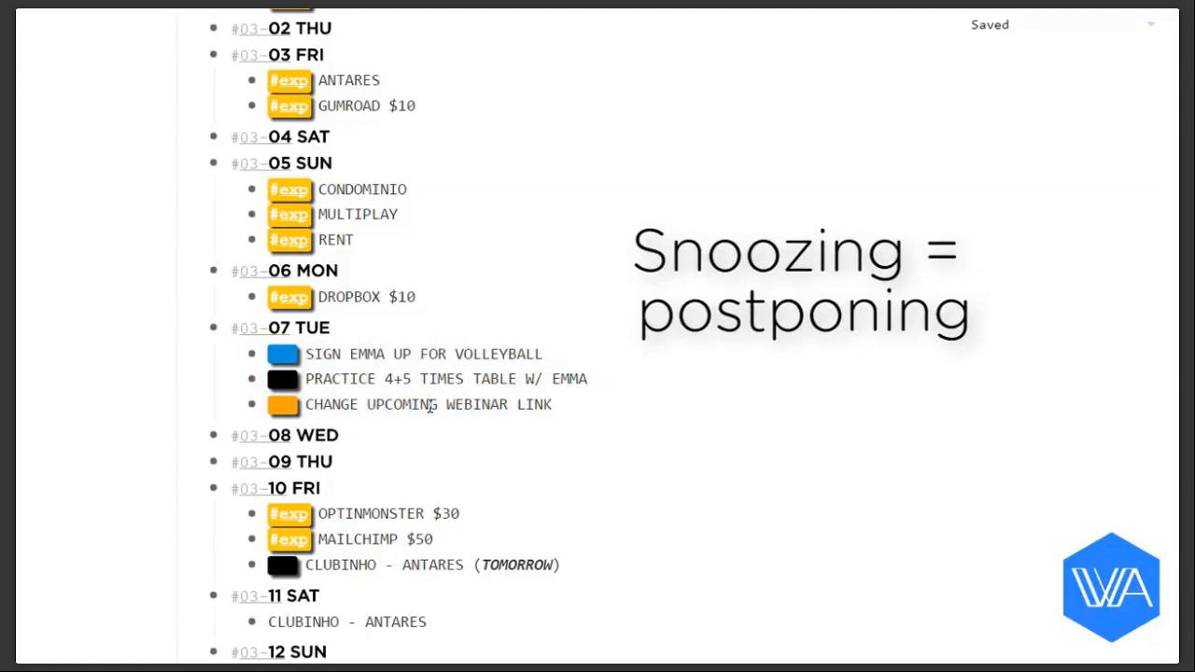